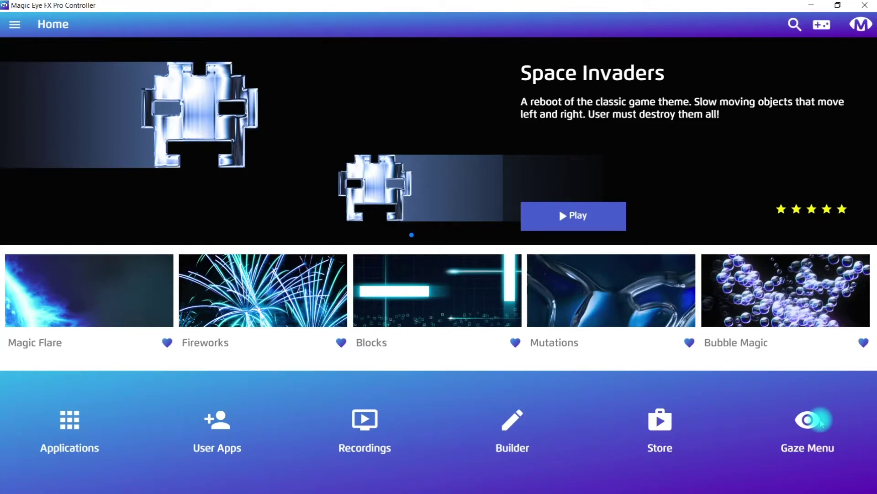
View the Gaze Menu and its mode of operation settings, and exit to the home page
click(821, 423)
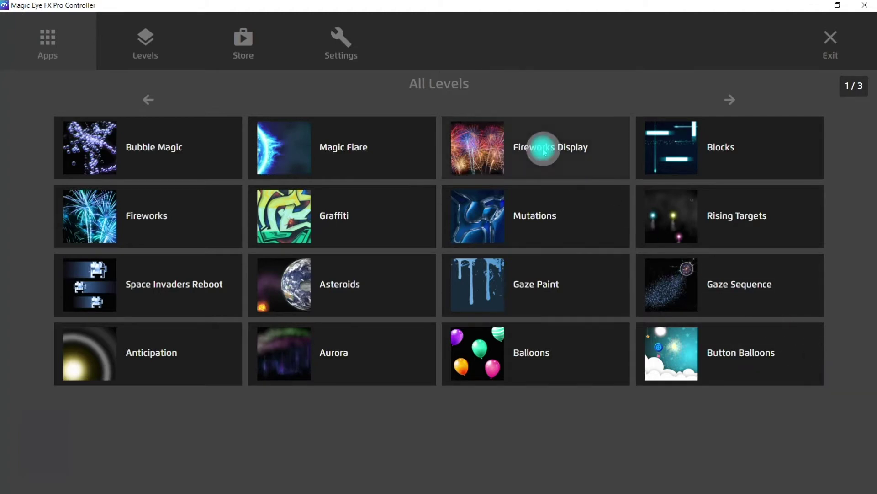
click(349, 53)
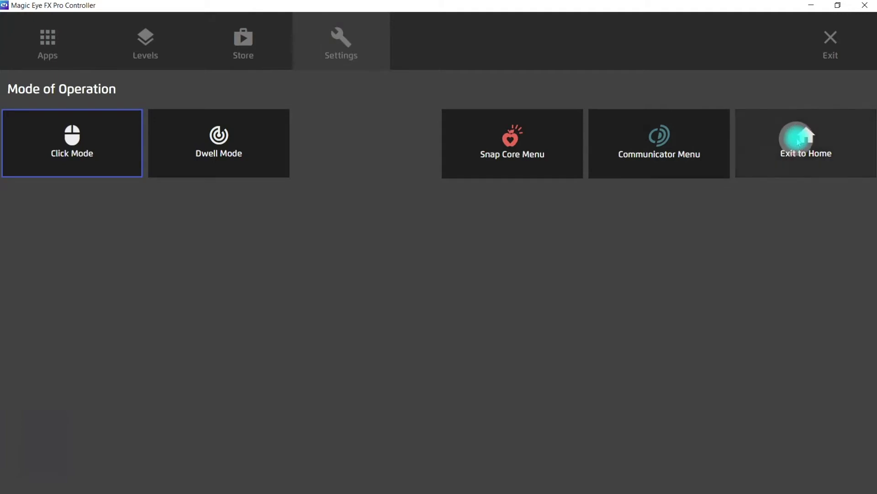
click(799, 143)
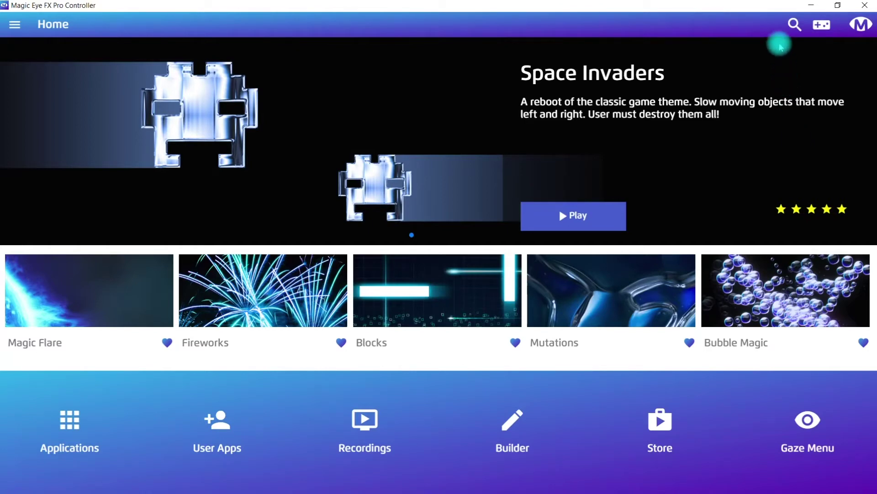
Search the apps for "aur" and clear the search text
click(795, 26)
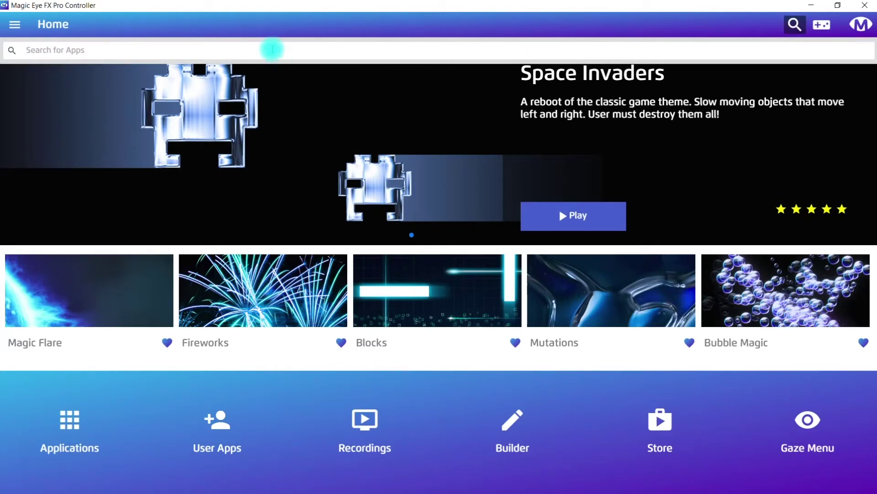
click(273, 49)
text(aura)
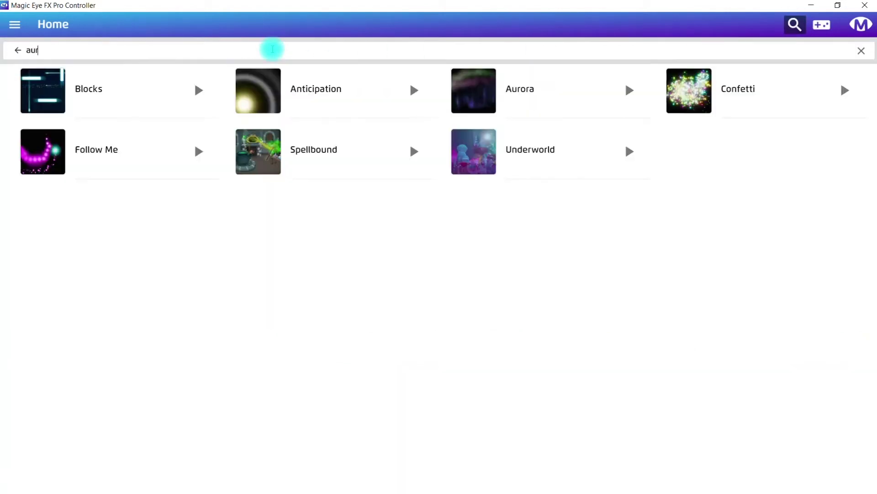
key(BackSpace)
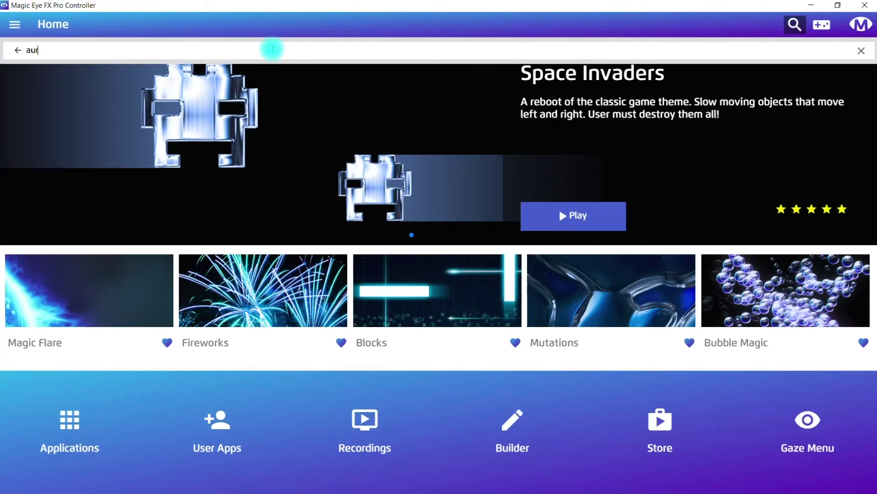
key(BackSpace)
key(BackSpace)
key(BackSpace)
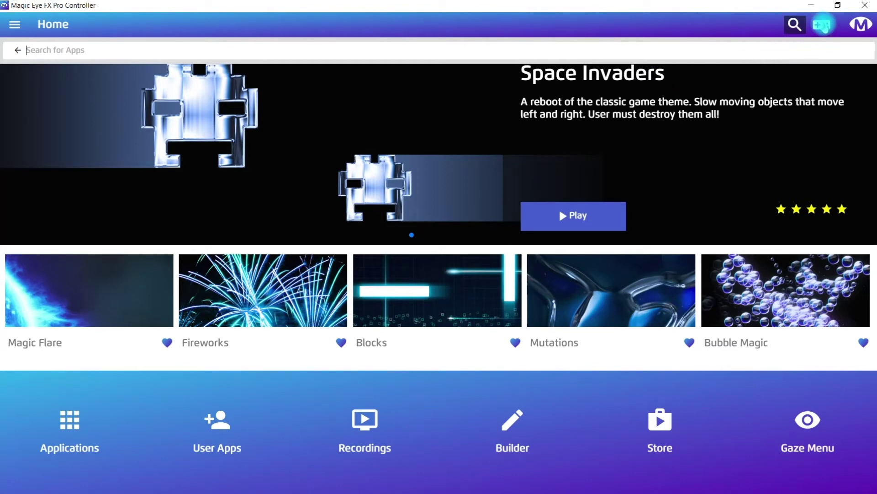
Review the recording settings, including the available system cameras and video scaling options, and return to the home page
click(824, 26)
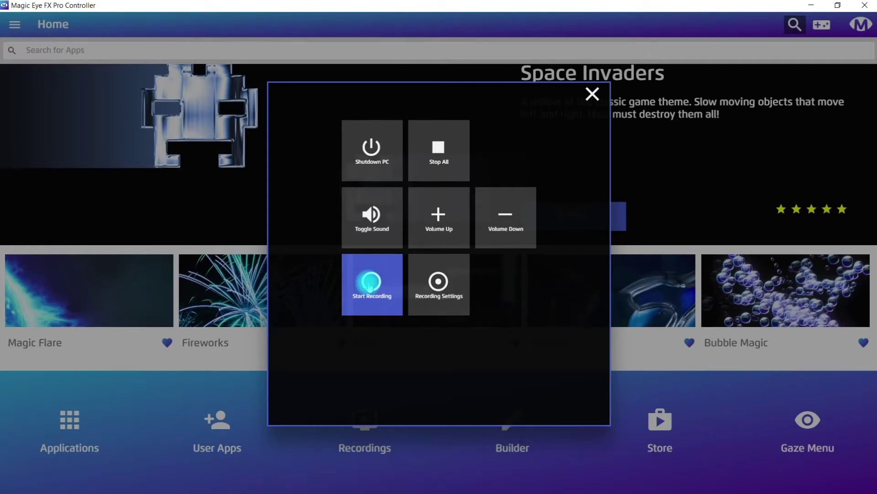
click(438, 287)
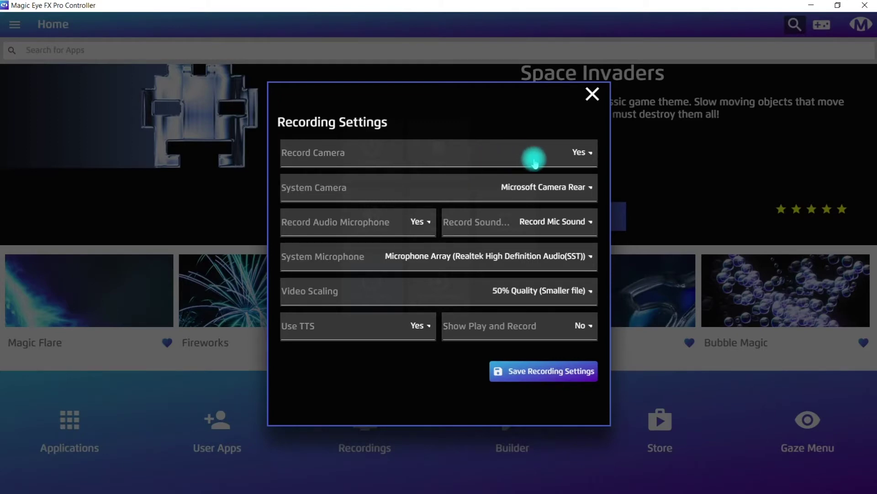
click(586, 186)
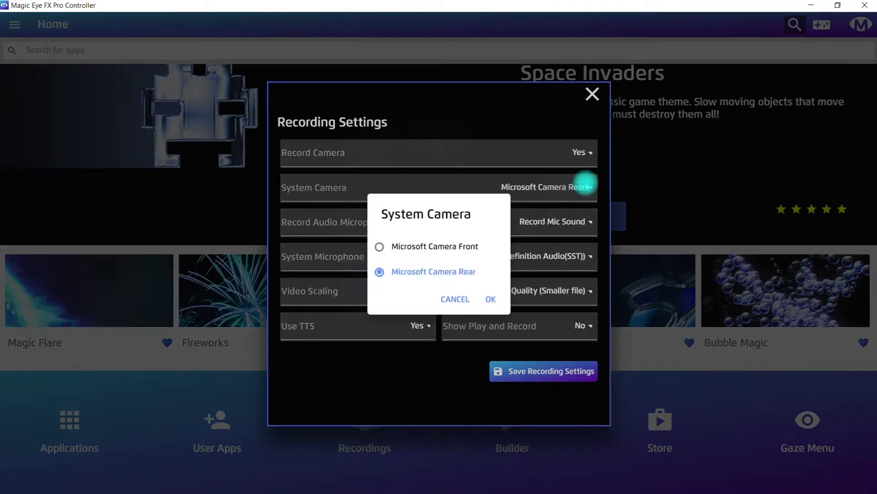
click(491, 300)
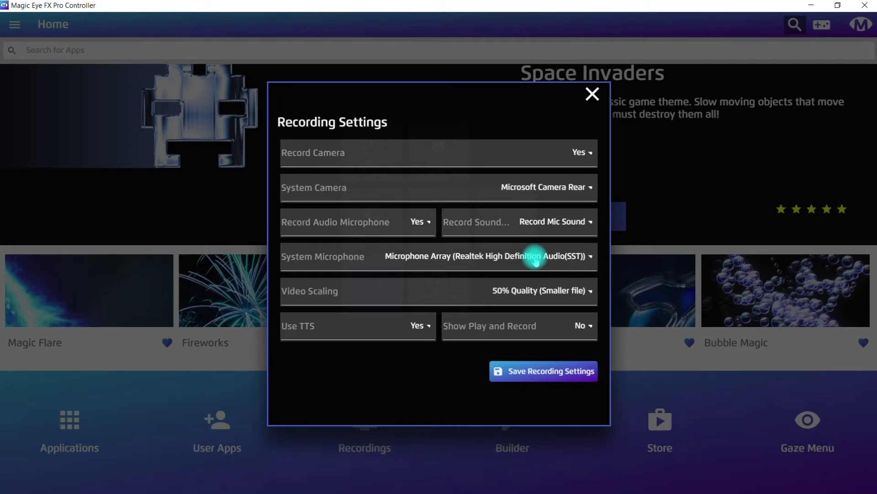
click(589, 295)
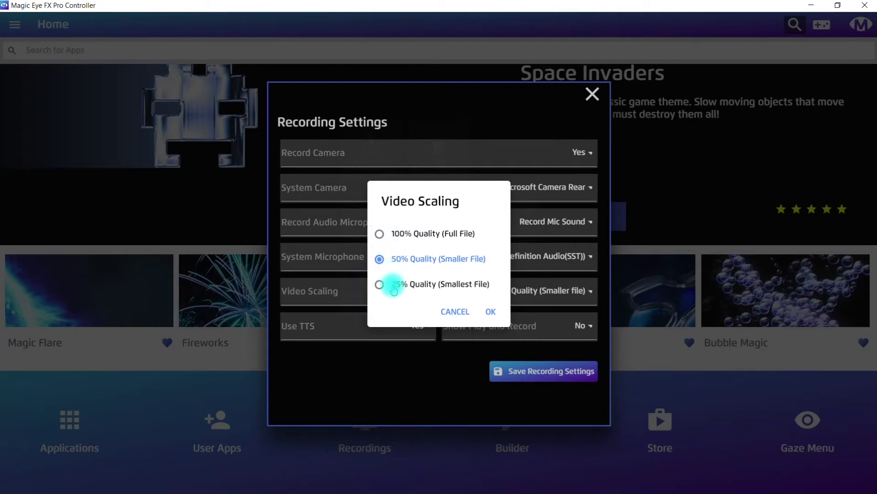
click(490, 312)
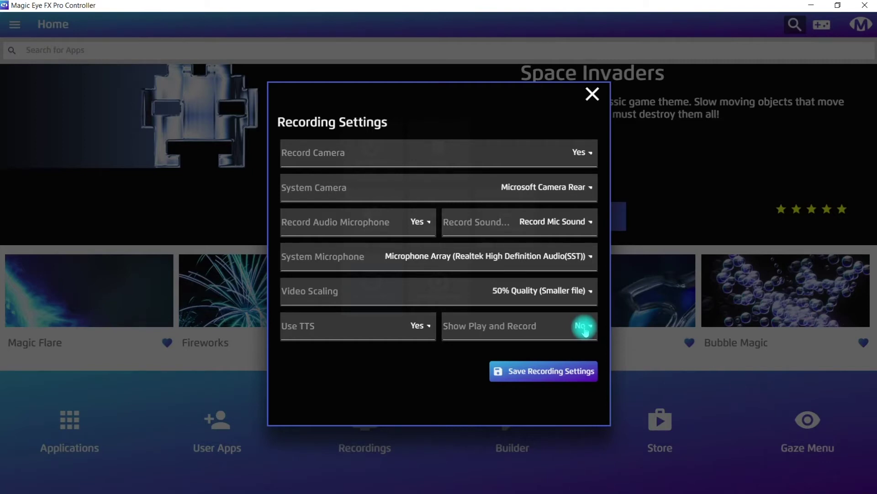
click(592, 93)
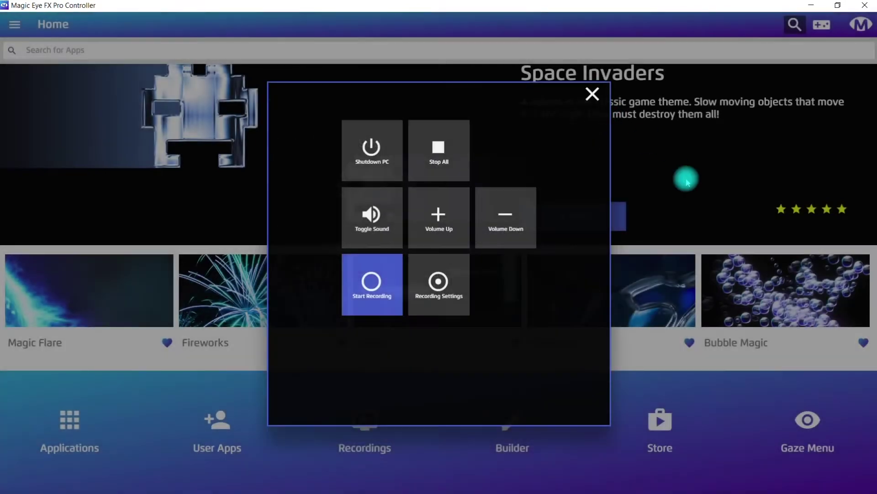
click(593, 94)
Read the Bubble Magic app's description in its details window and close it
click(778, 291)
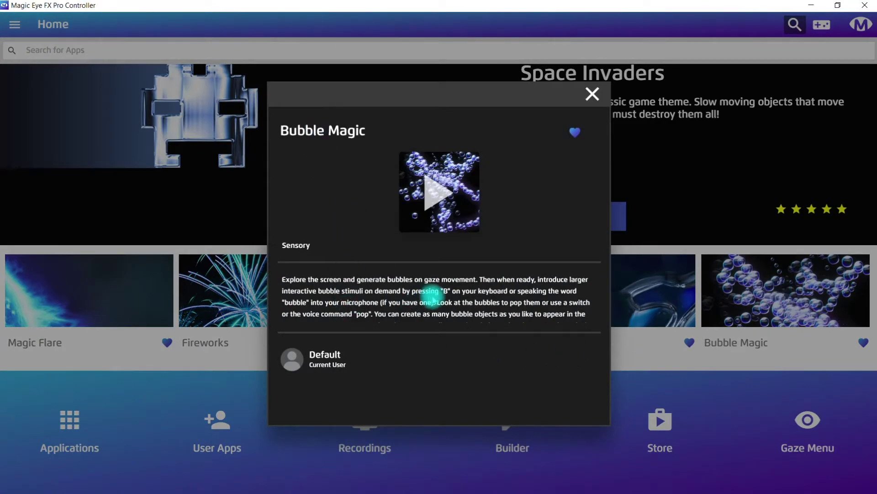
scroll(435, 301, down, 2)
scroll(435, 302, up, 2)
click(465, 190)
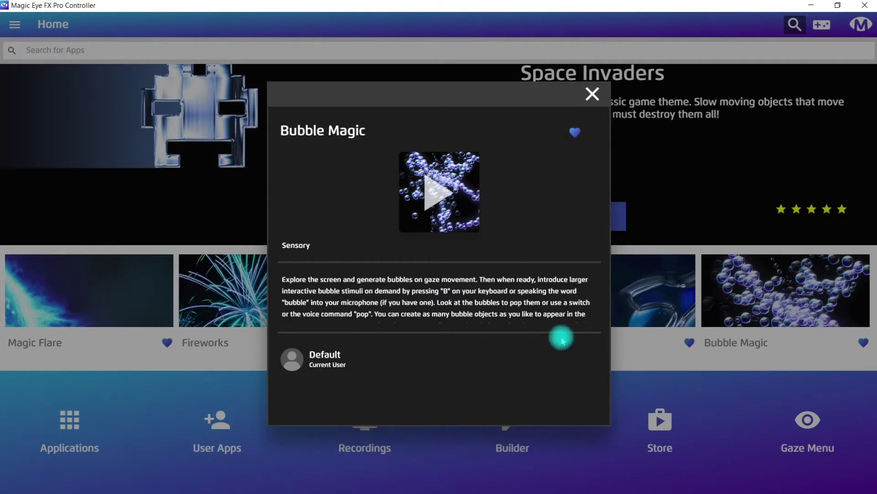
click(592, 91)
Set Show Play and Record to Yes, save the recording settings, and check Bubble Magic's details for the recording option
click(821, 24)
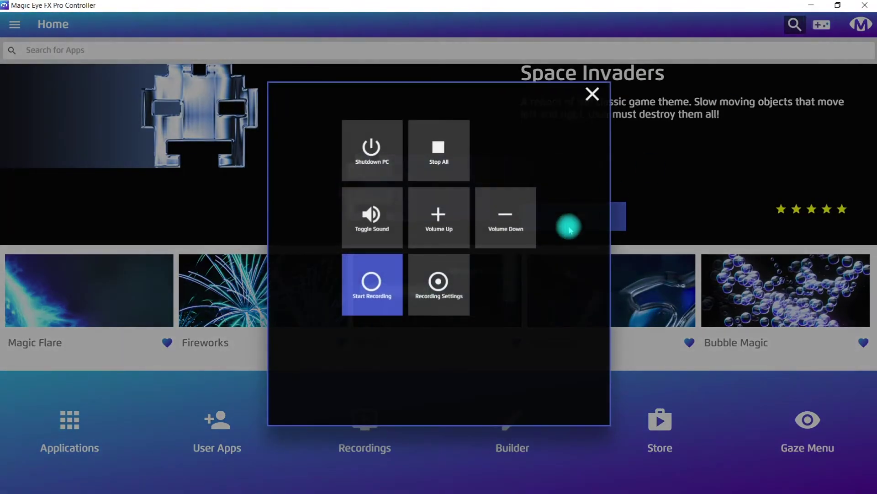
click(438, 286)
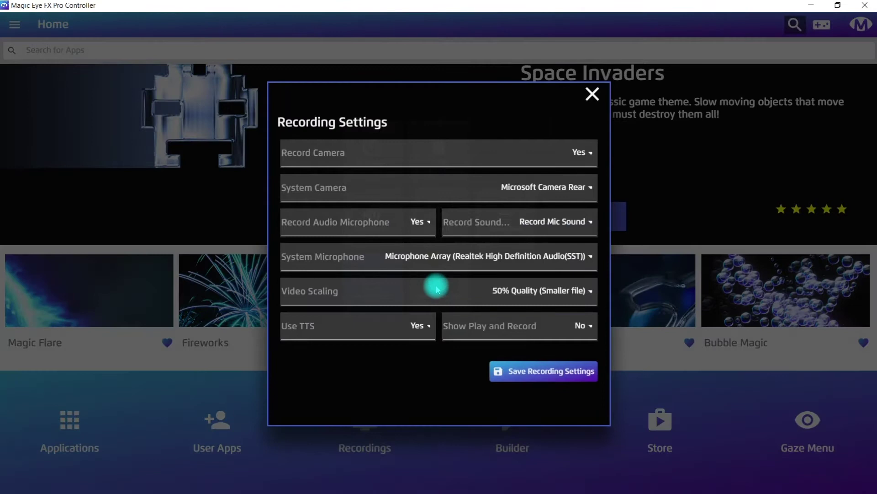
click(581, 325)
click(396, 249)
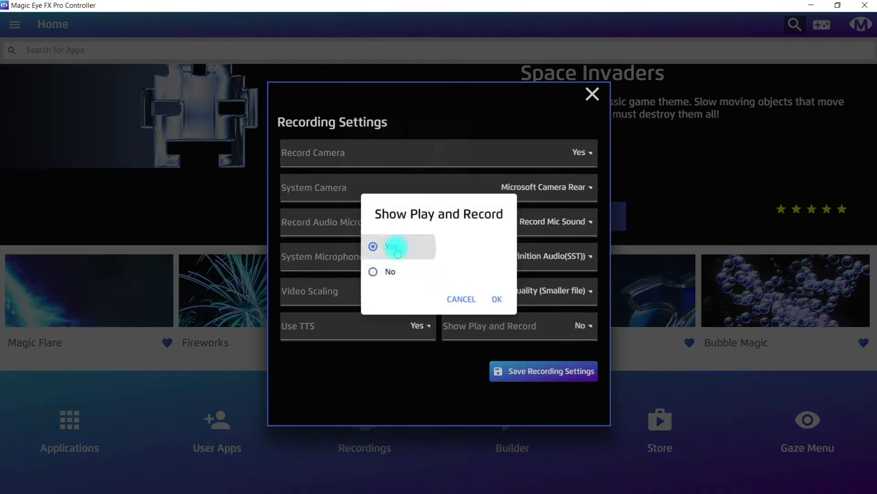
click(496, 298)
click(565, 377)
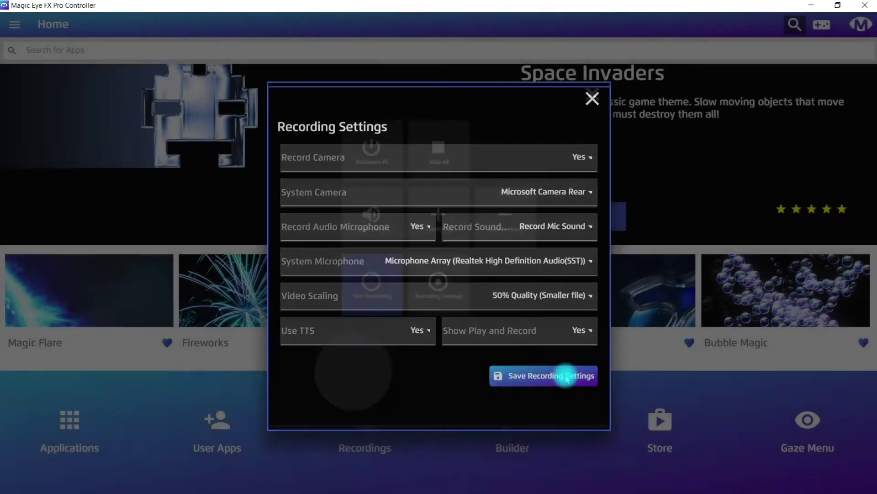
click(592, 96)
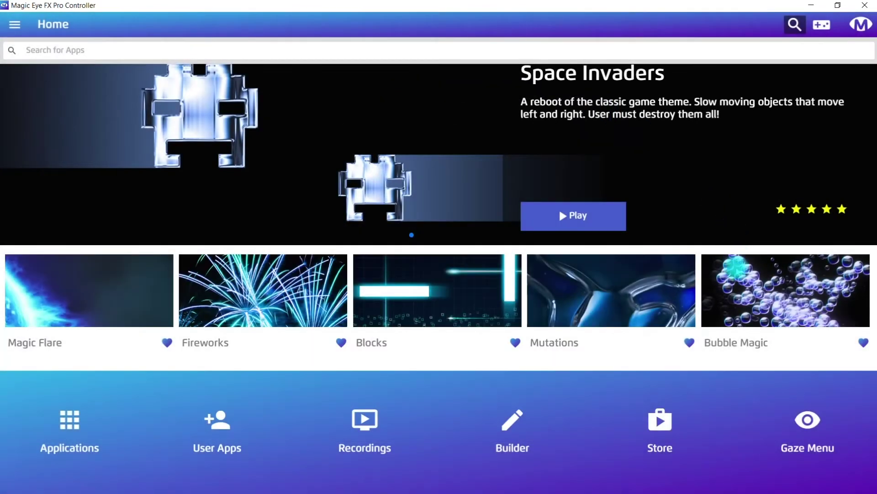
click(737, 277)
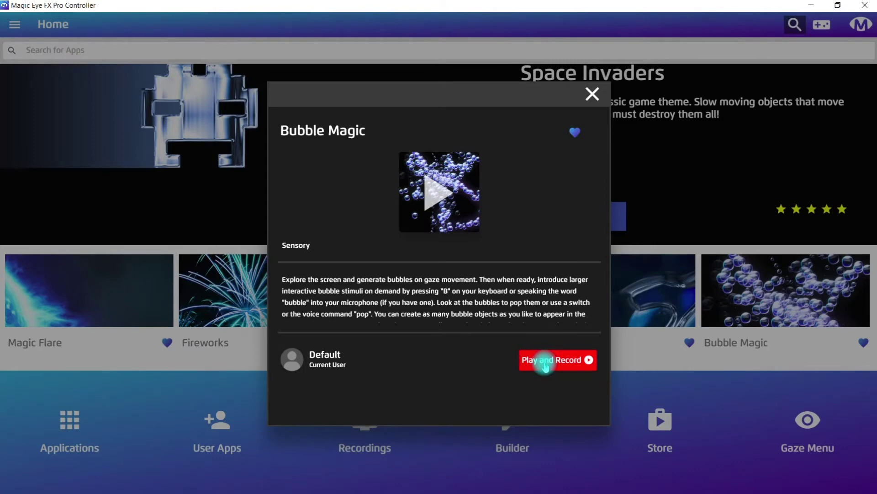
click(590, 94)
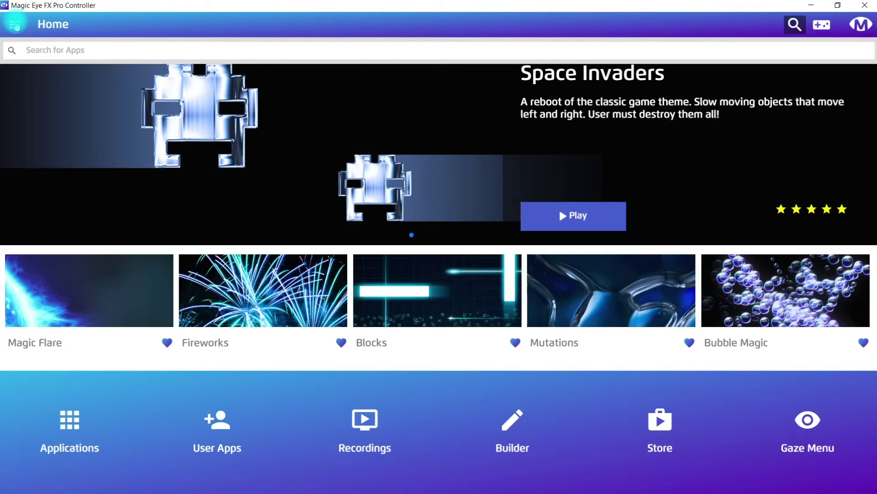
View the list of all applications and open the Media Library
click(15, 25)
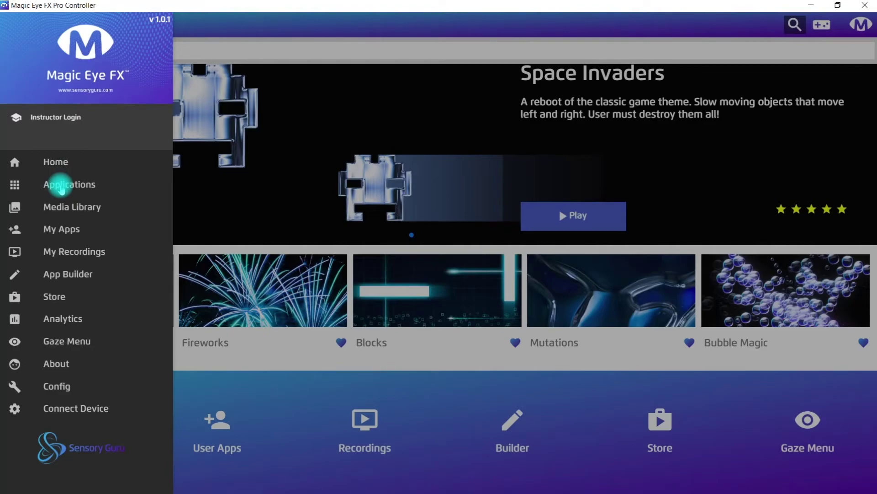
click(62, 187)
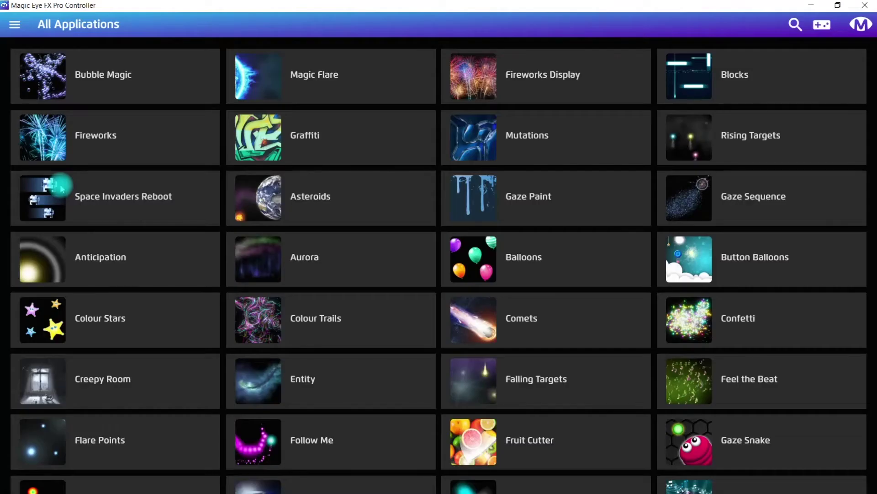
click(14, 27)
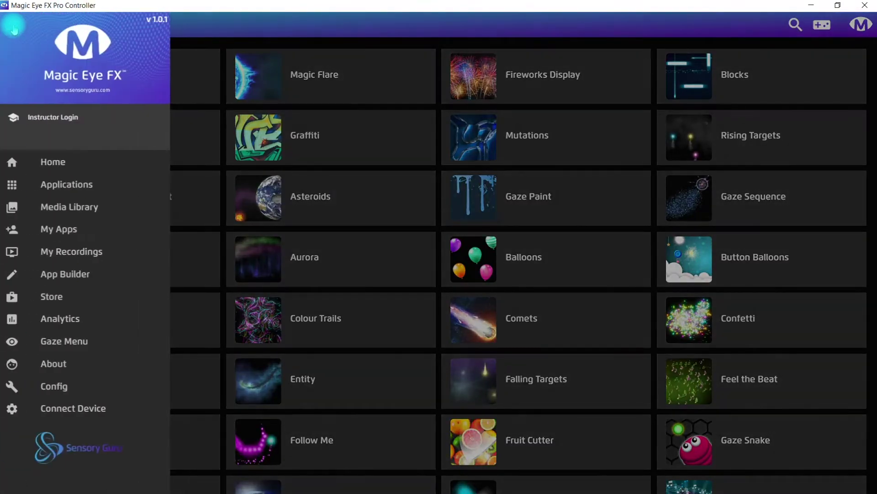
click(64, 208)
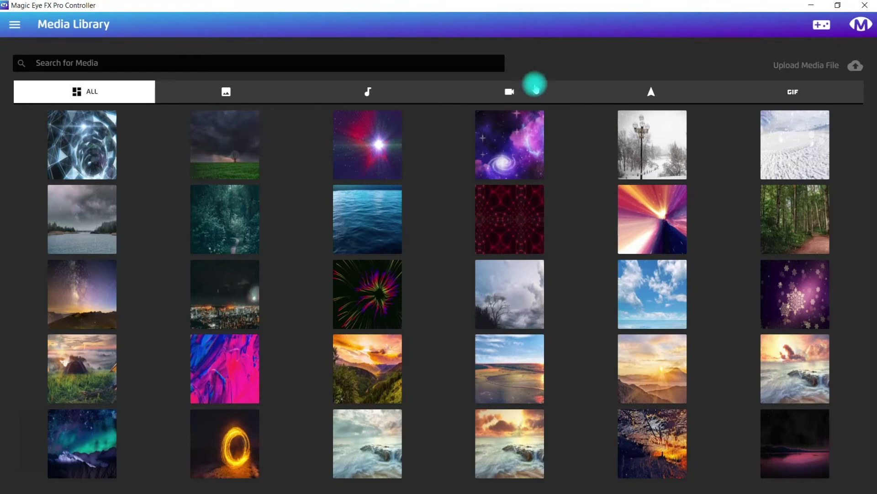
Browse the Media Library's cursors, GIFs, background, foreground and object images, and PCS Symbols
click(653, 92)
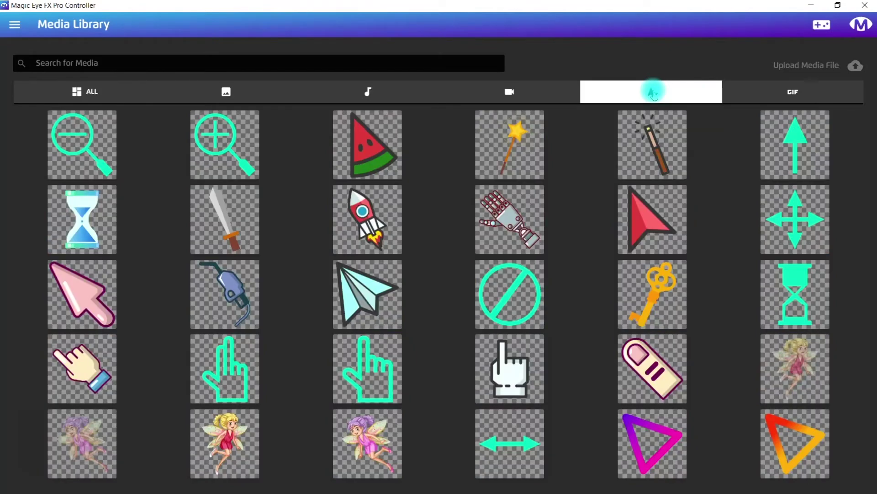
click(793, 94)
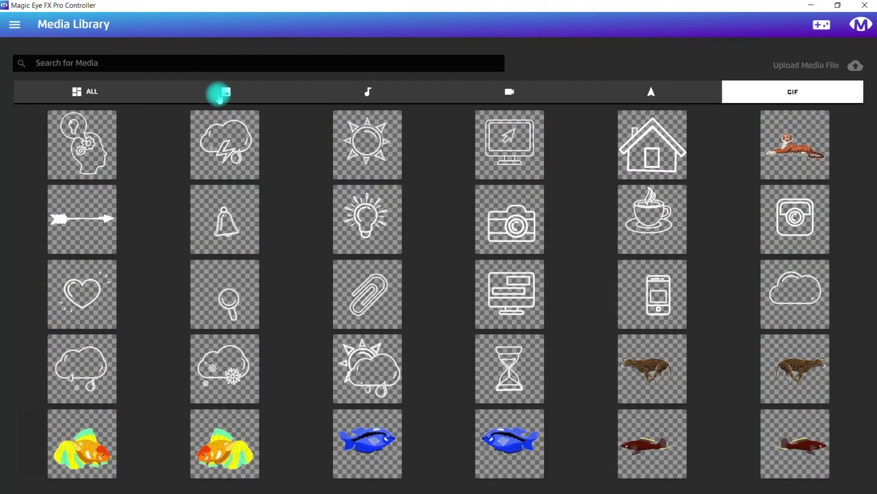
click(220, 92)
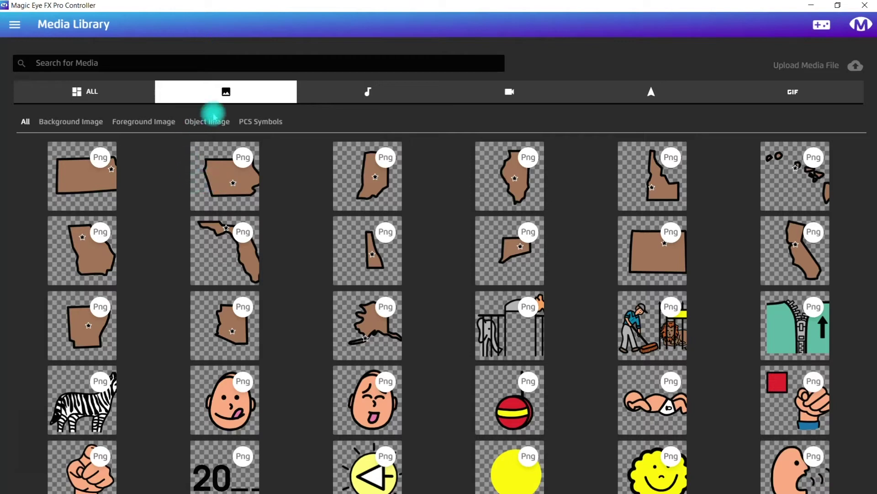
click(90, 122)
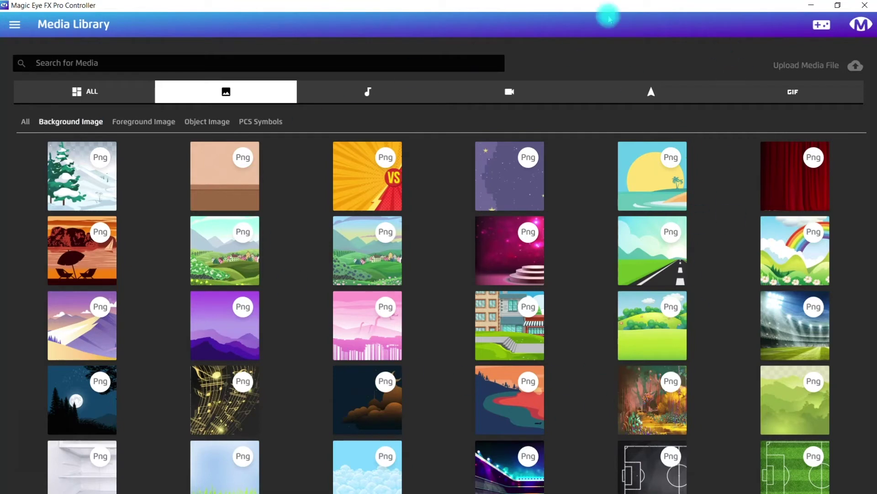
click(142, 122)
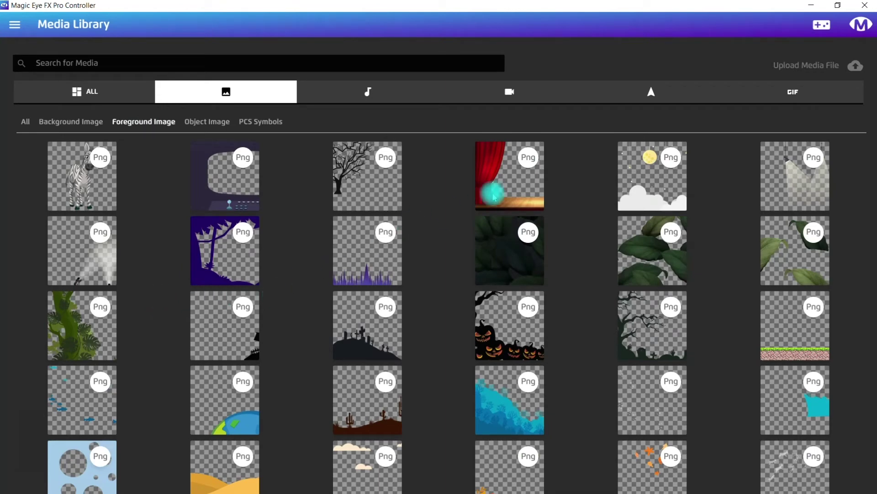
click(220, 122)
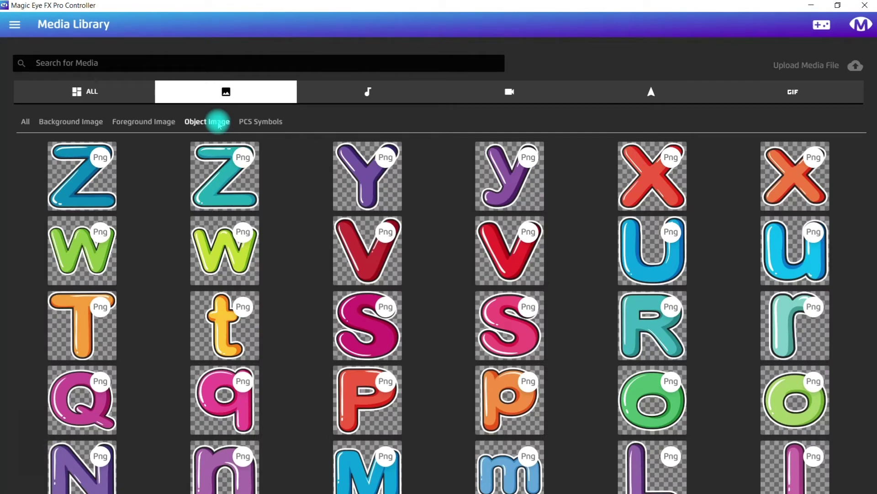
click(266, 122)
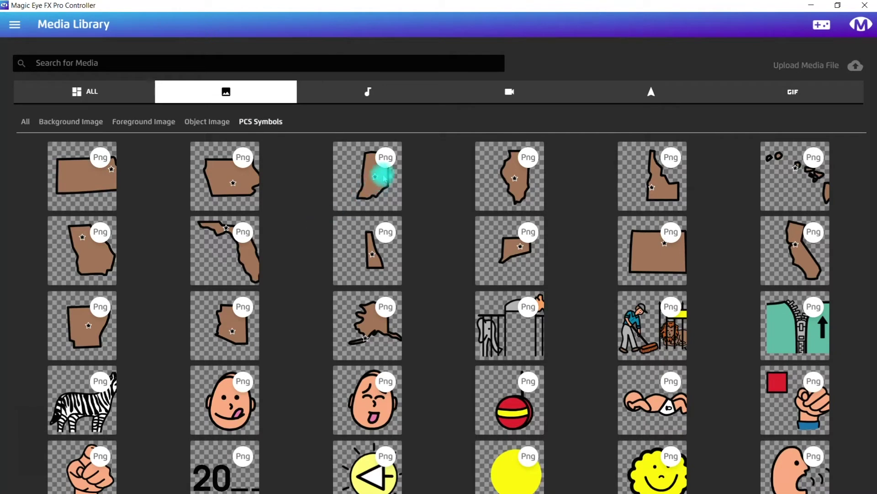
Browse the Media Library's background and object sounds, videos and GIFs, and look at the media upload file chooser
click(367, 90)
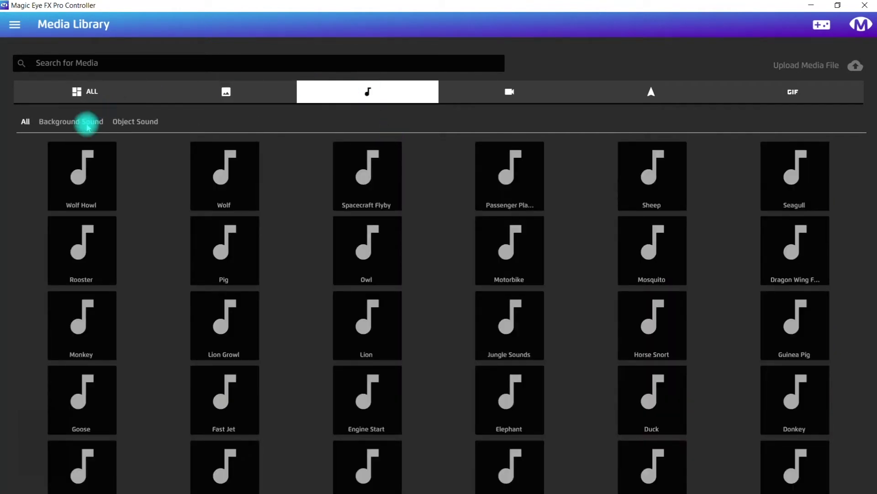
click(60, 122)
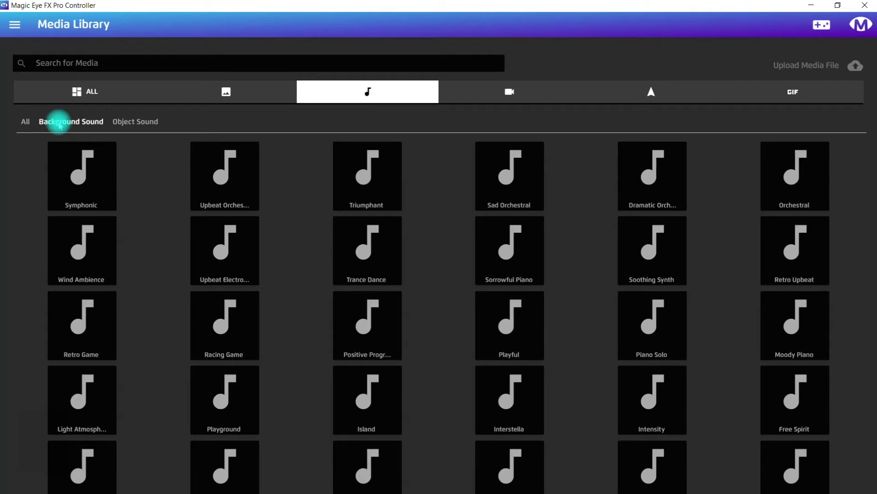
click(124, 123)
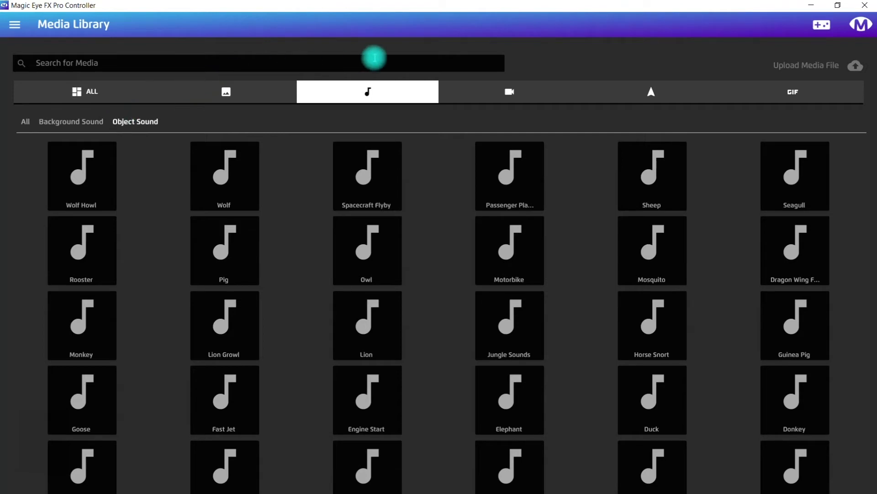
click(500, 93)
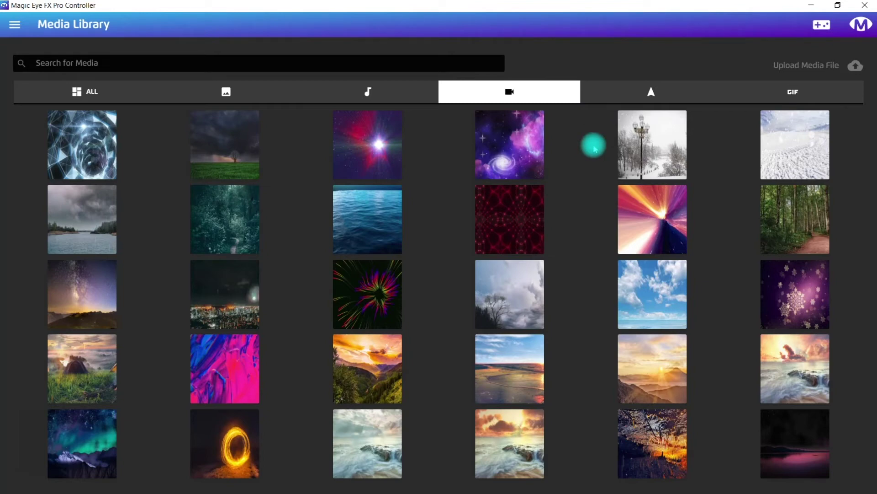
click(796, 94)
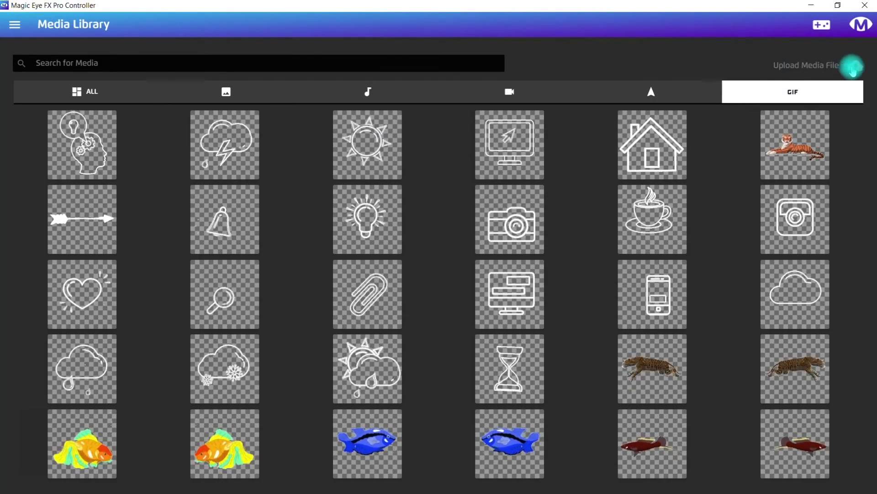
click(857, 68)
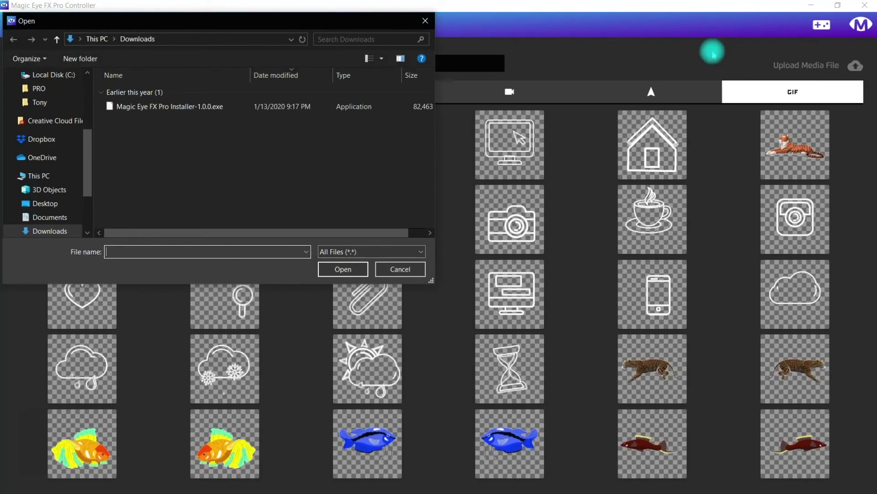
click(423, 22)
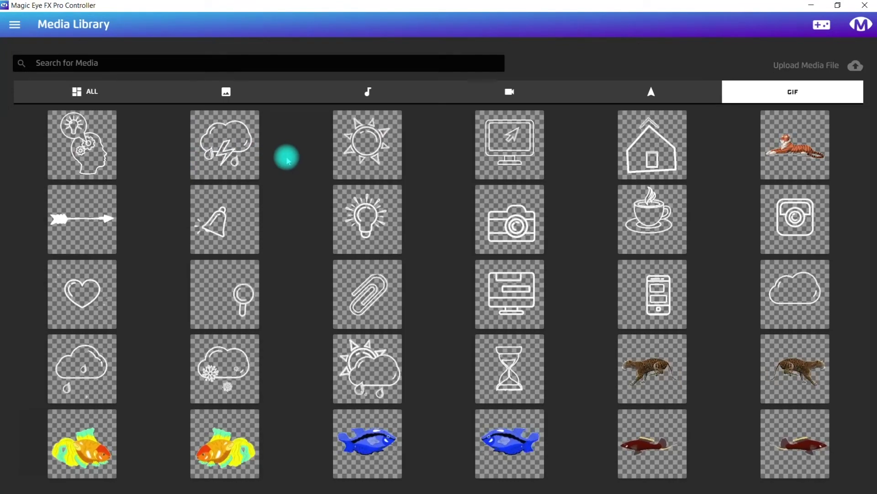
View the About Us contact page and open the Global Settings configuration page
click(13, 26)
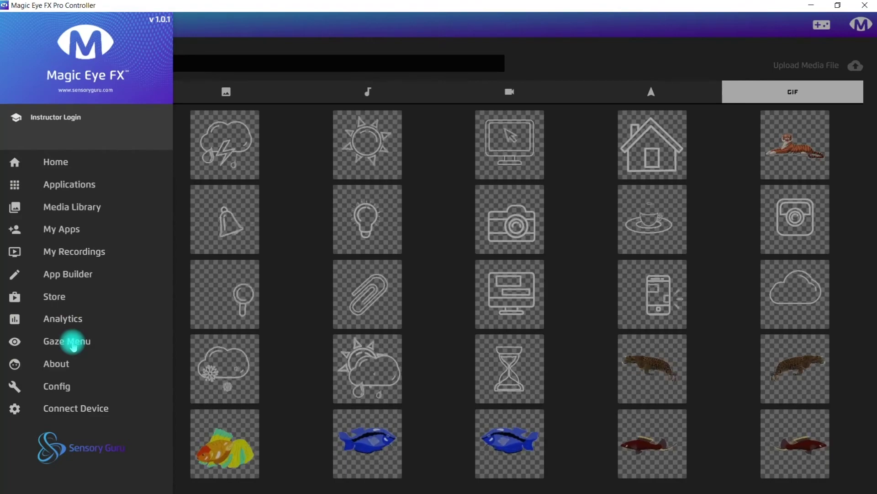
click(72, 367)
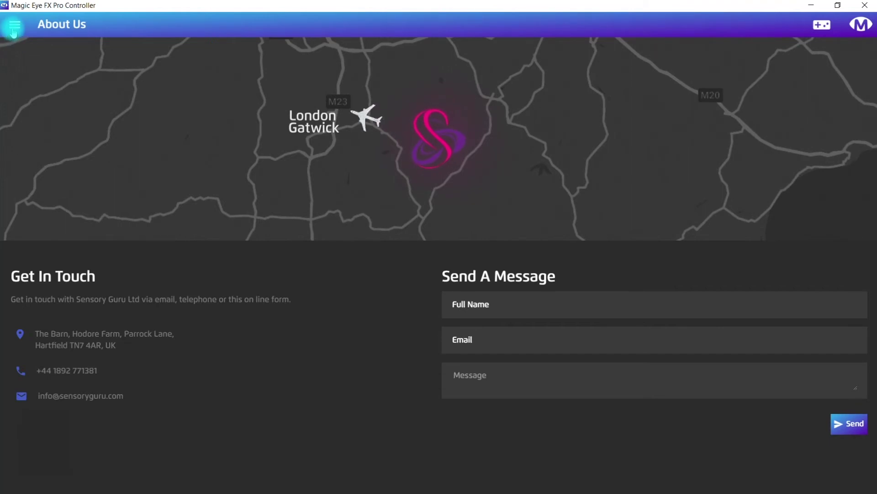
click(15, 24)
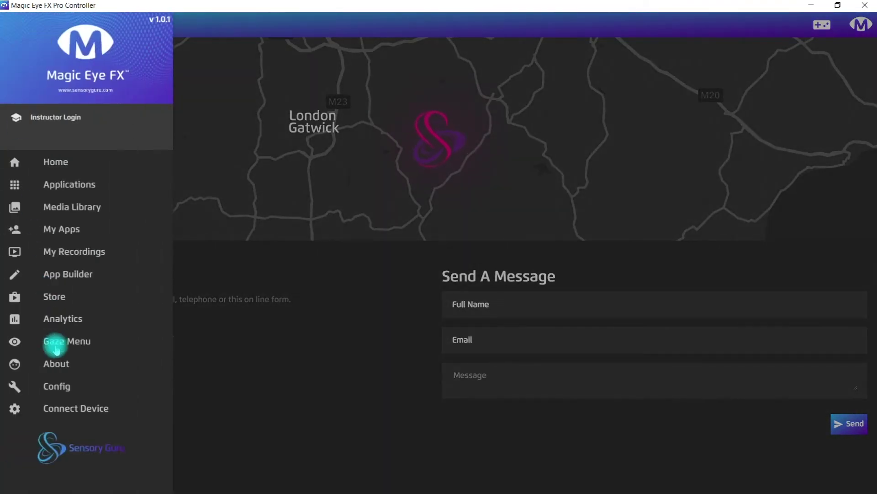
click(84, 388)
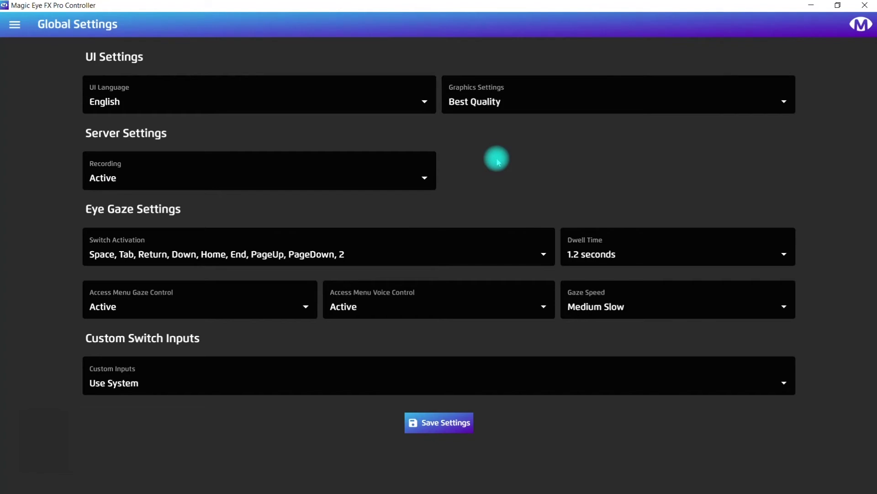
Switch Graphics Settings to Best Performance and back to Best Quality, and set Recording back to Active
click(498, 100)
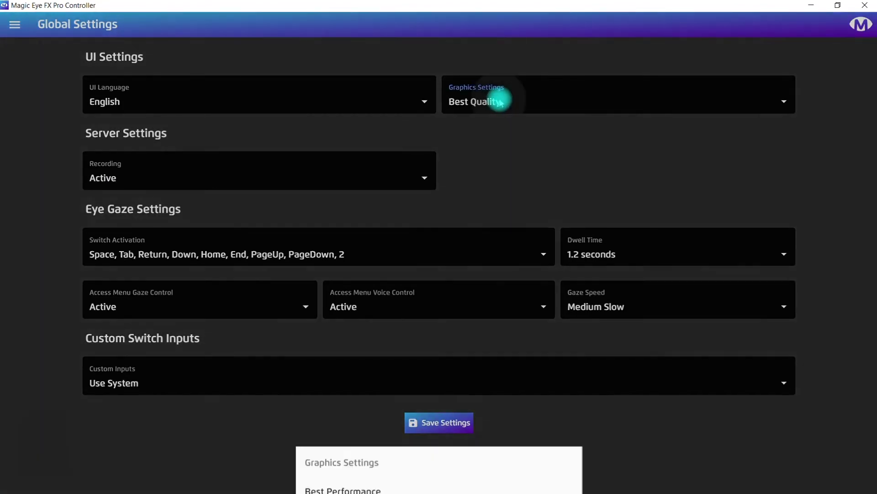
click(365, 413)
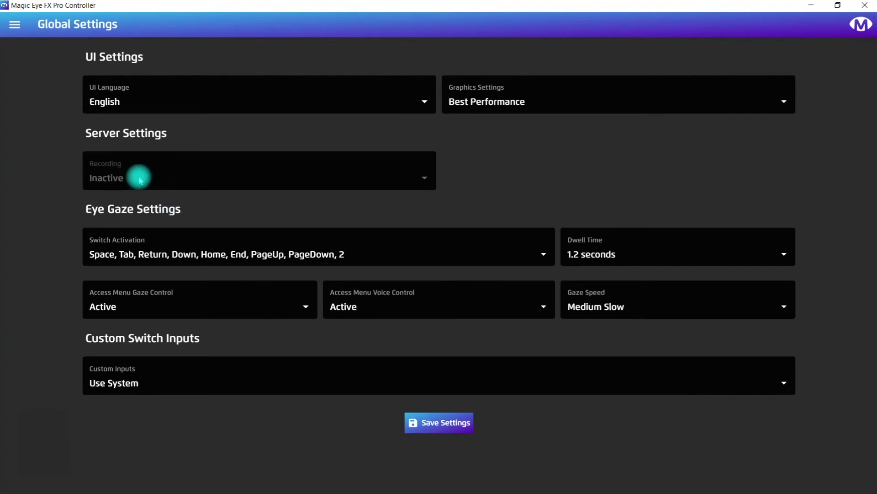
click(543, 93)
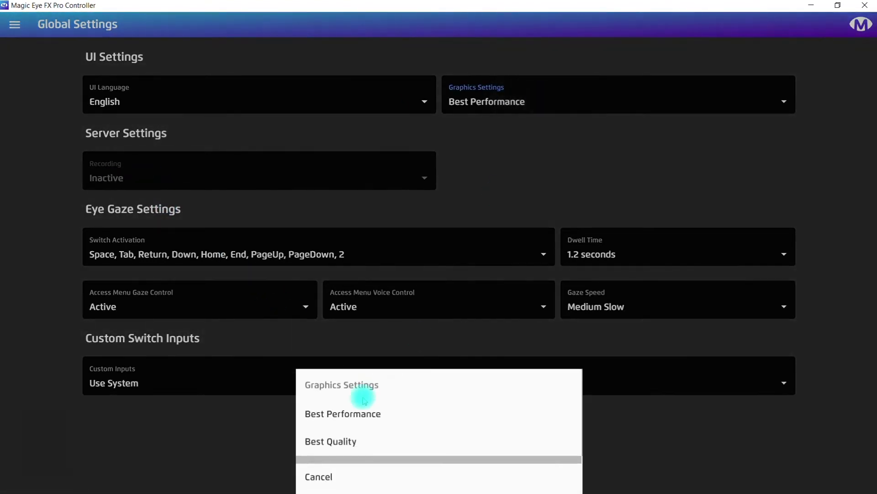
click(350, 441)
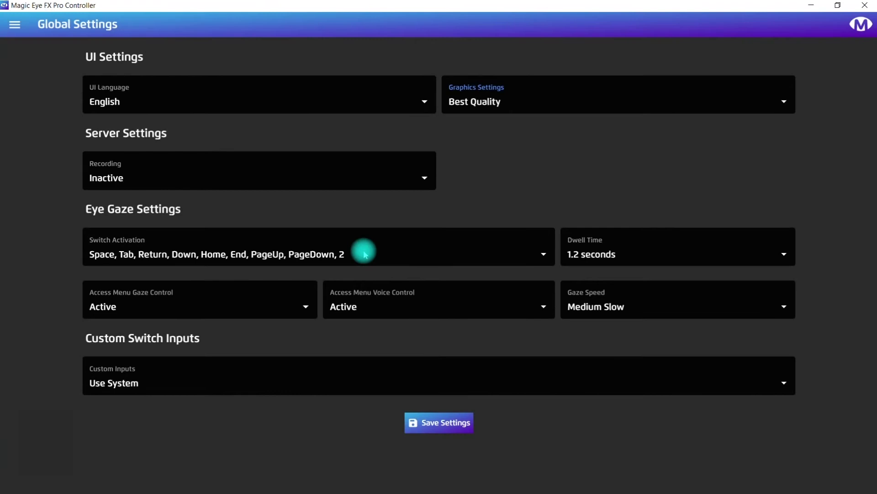
click(422, 178)
click(322, 417)
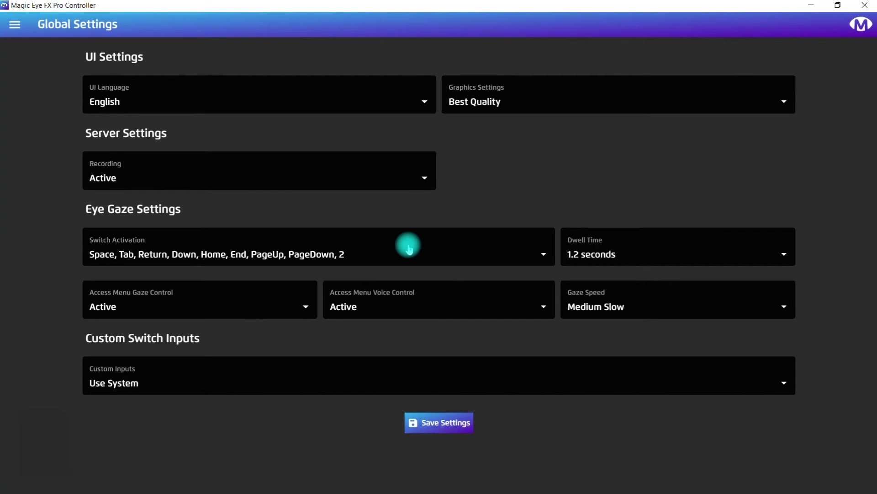
Add Left to the Switch Activation keys and look through the Dwell Time options
click(543, 257)
scroll(458, 273, down, 5)
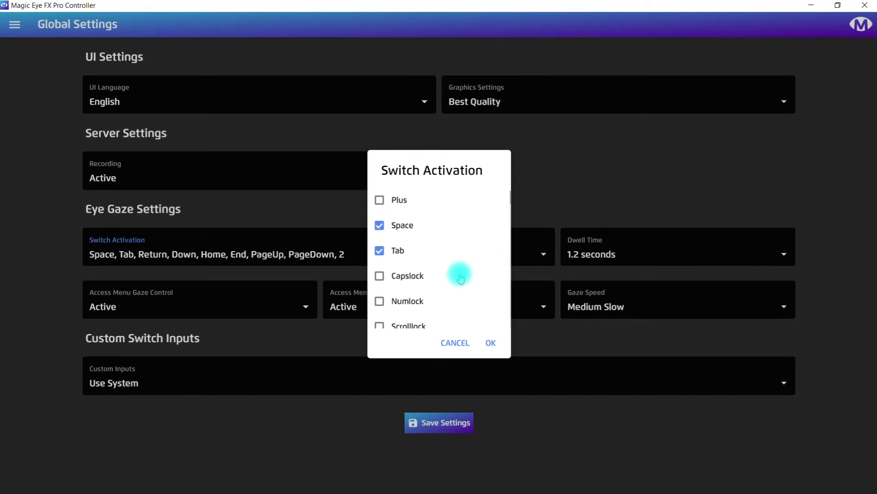
scroll(458, 274, down, 3)
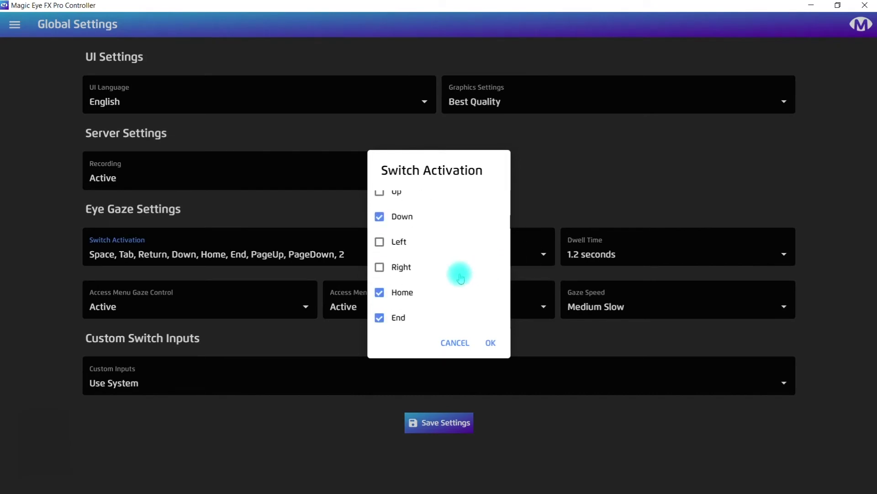
click(379, 242)
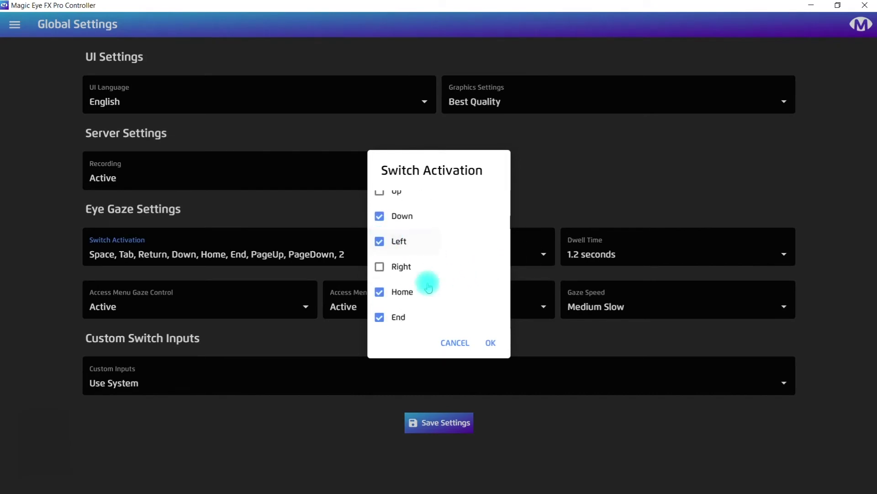
click(487, 344)
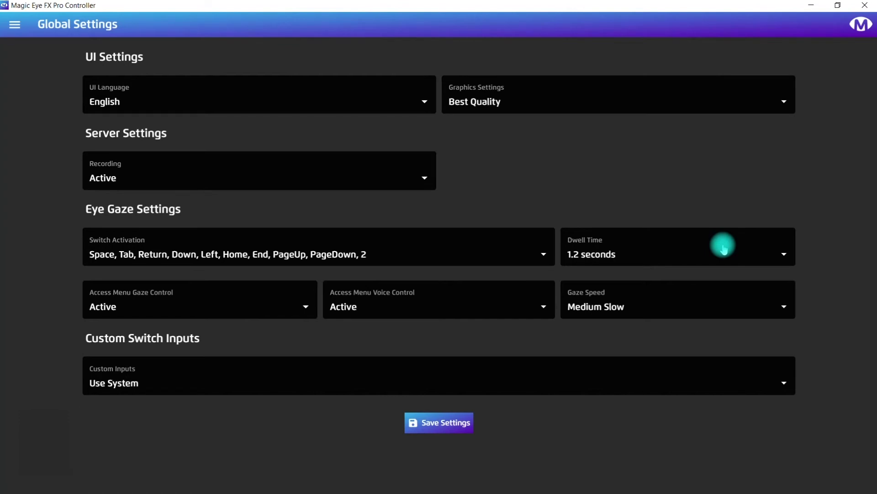
click(779, 251)
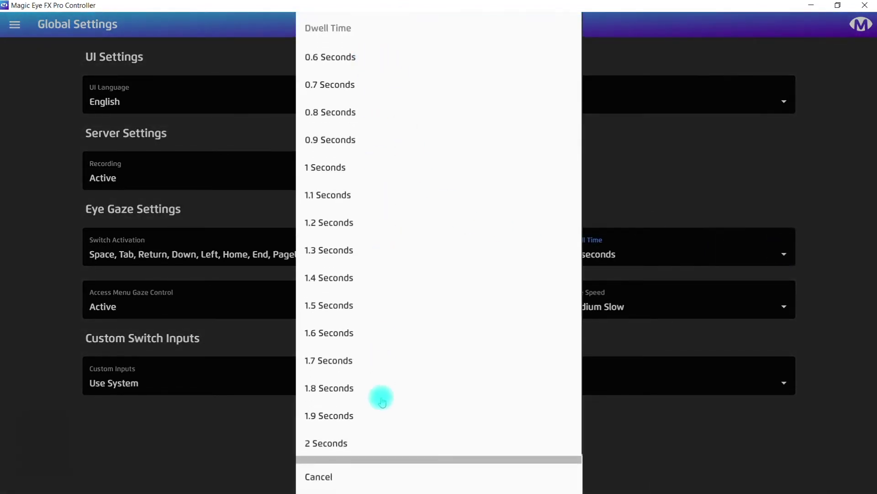
click(331, 480)
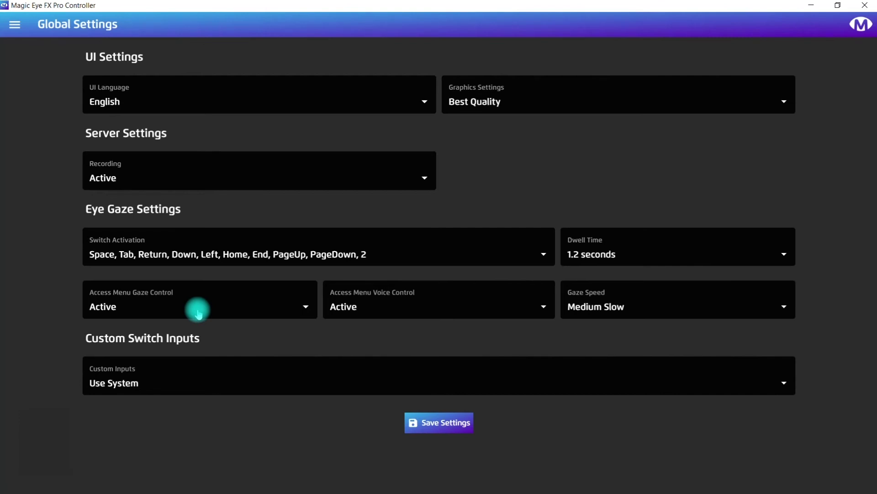
Switch Access Menu Gaze Control and Access Menu Voice Control each to Inactive and back to Active
click(303, 303)
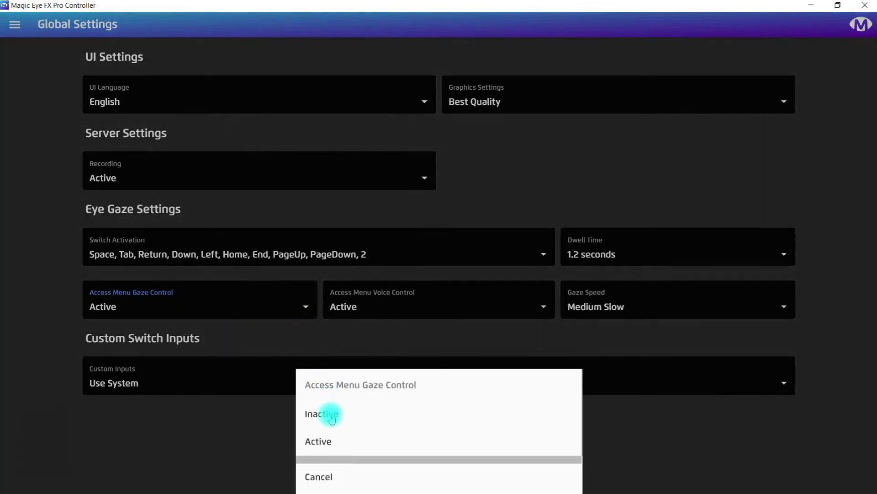
click(331, 415)
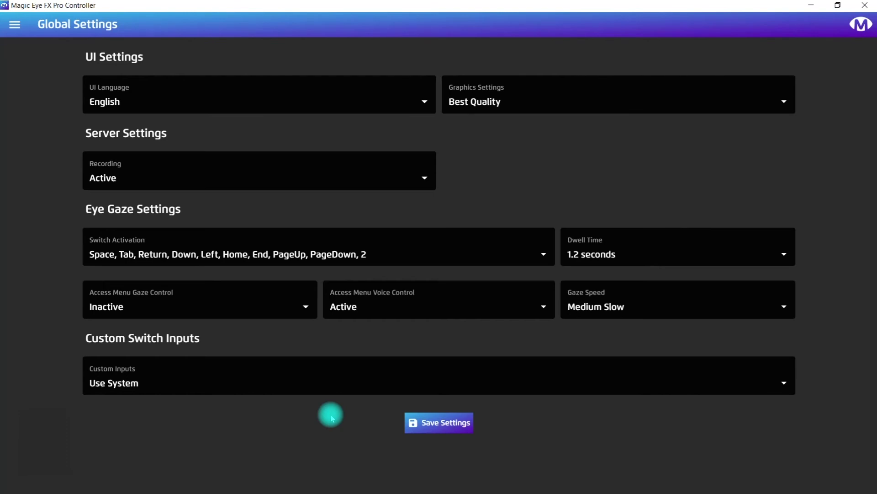
click(299, 309)
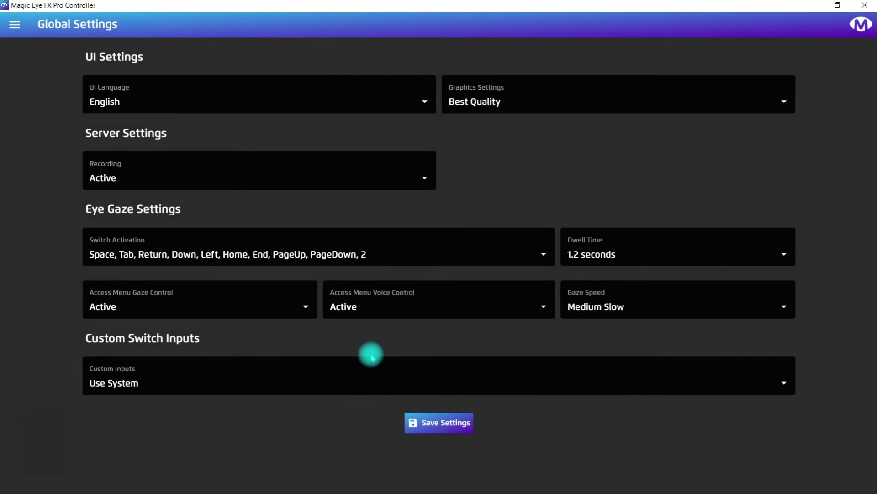
click(544, 309)
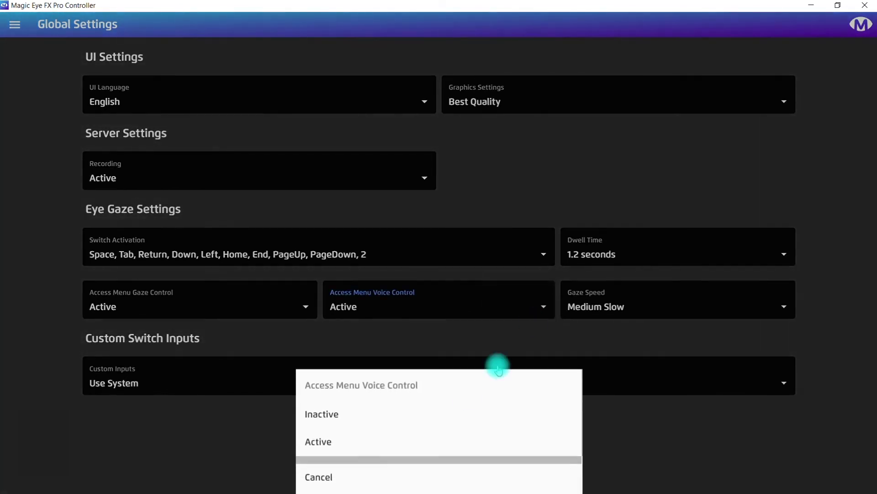
click(363, 423)
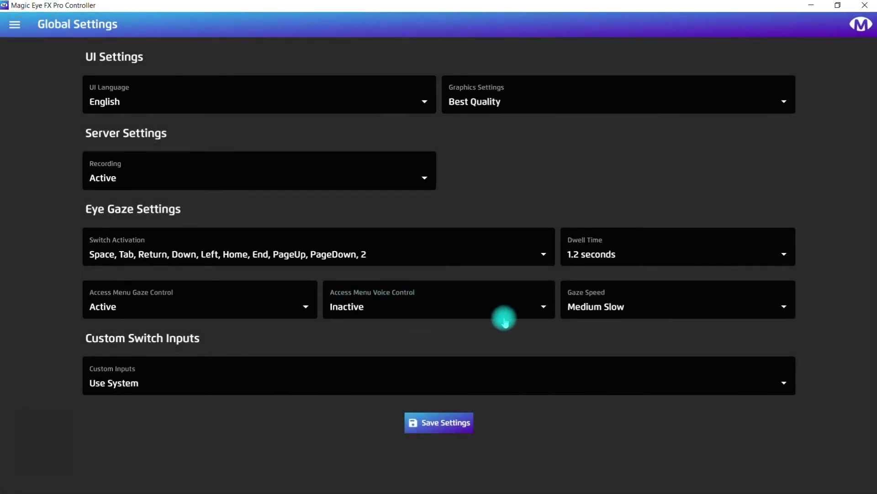
click(539, 304)
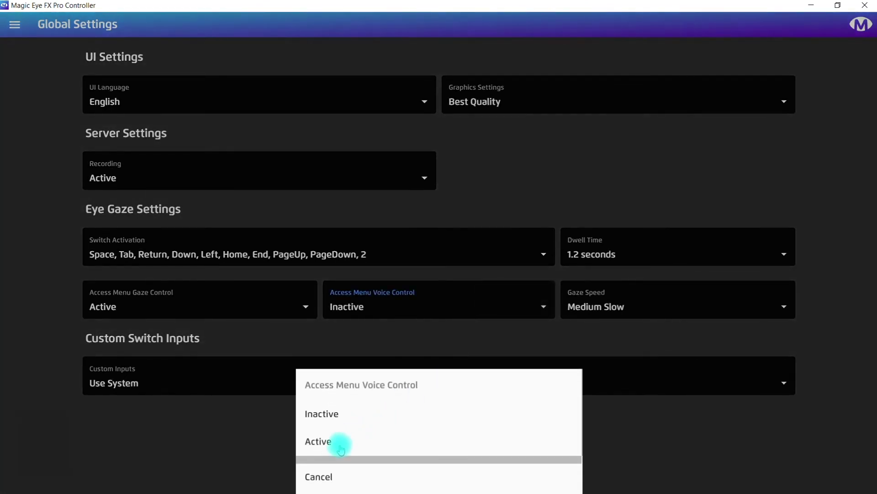
click(341, 450)
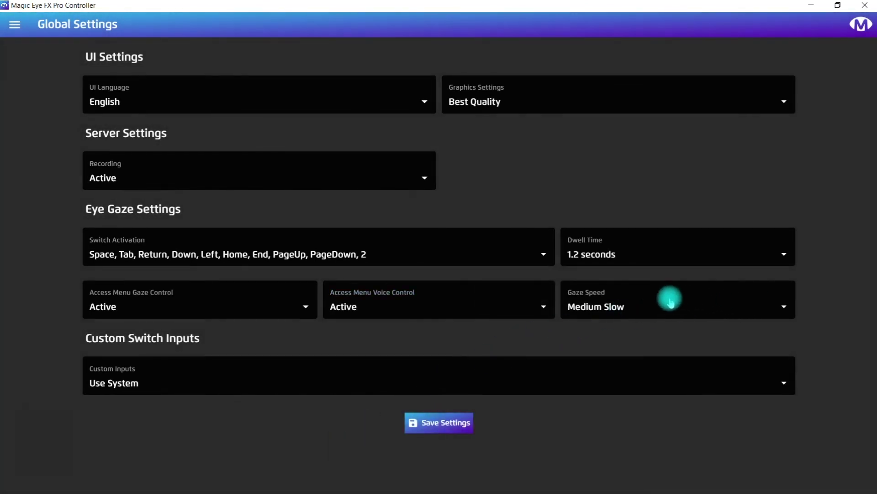
Review the available Gaze Speed options without choosing a different one
click(716, 319)
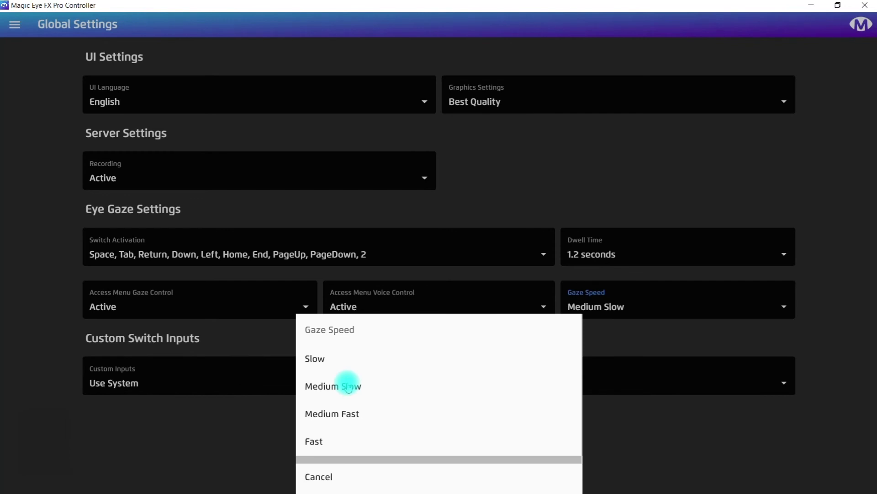
click(831, 306)
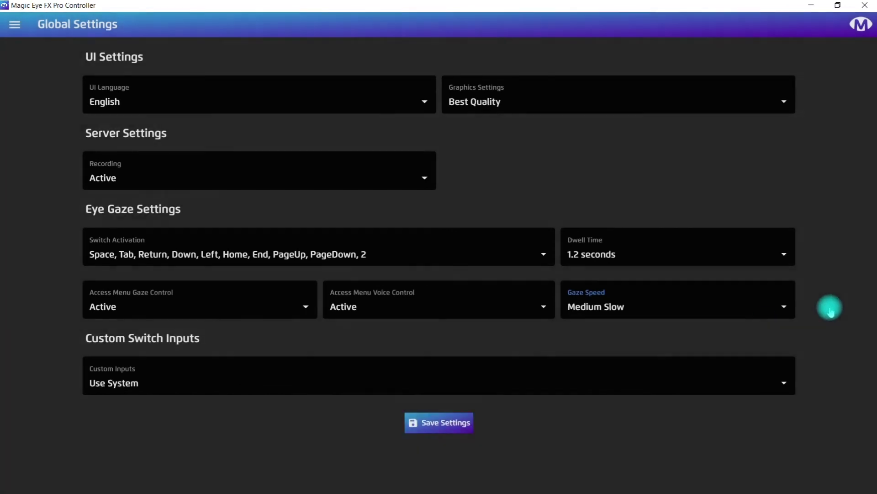
click(673, 314)
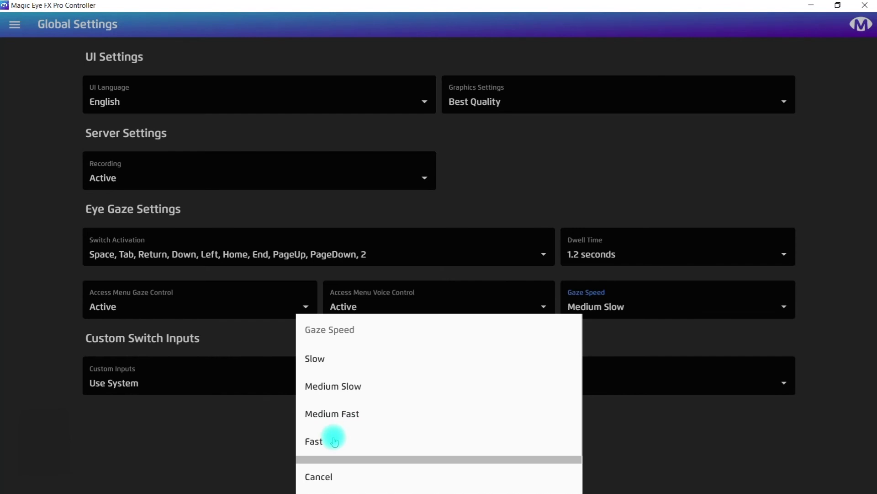
click(839, 285)
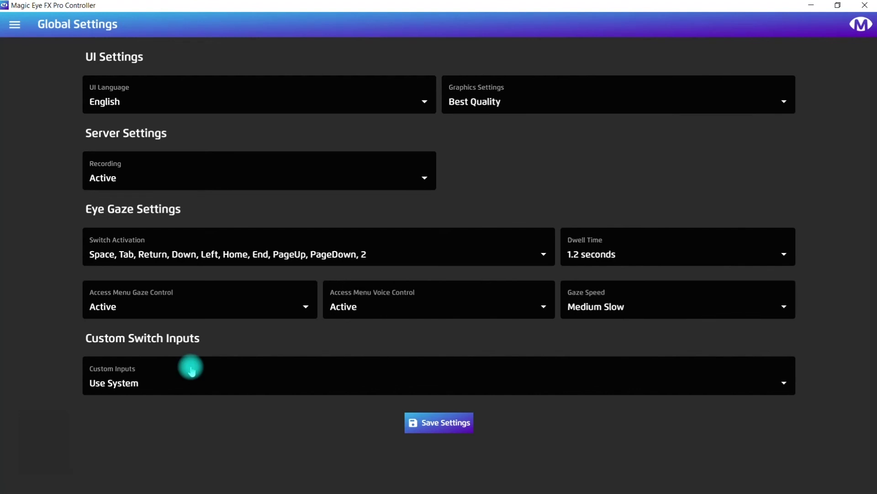
Set Custom Inputs to Use Custom in the Custom Switch Inputs settings
click(784, 383)
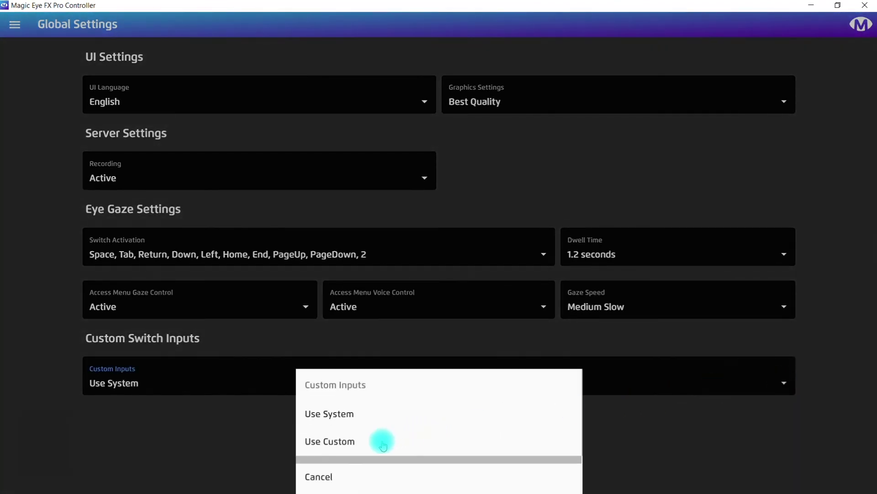
click(391, 441)
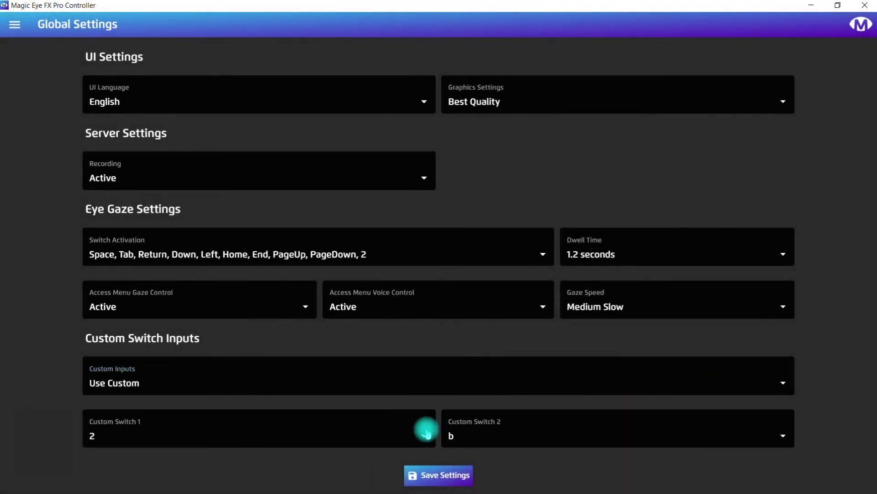
Assign the underscore character (_) to Custom Switch 1 in the Custom Switch Inputs settings
click(424, 435)
scroll(357, 392, down, 15)
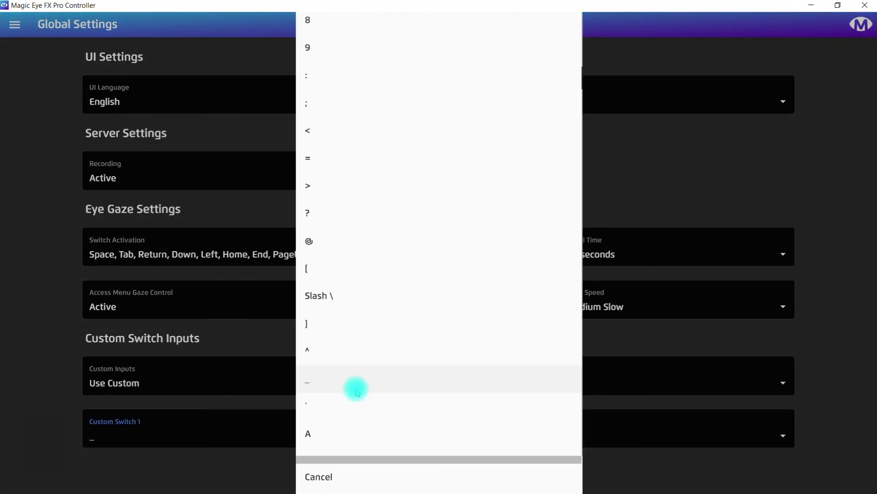
click(357, 384)
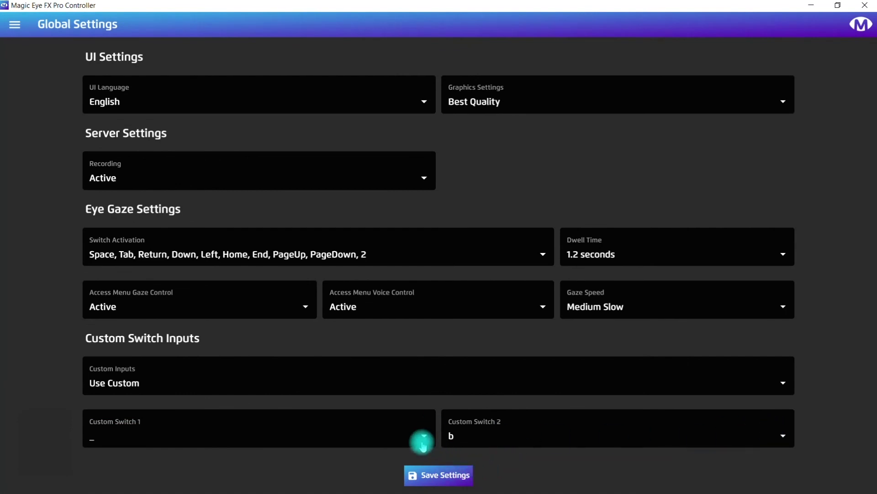
Set Custom Inputs to Use System and save the global settings
click(783, 381)
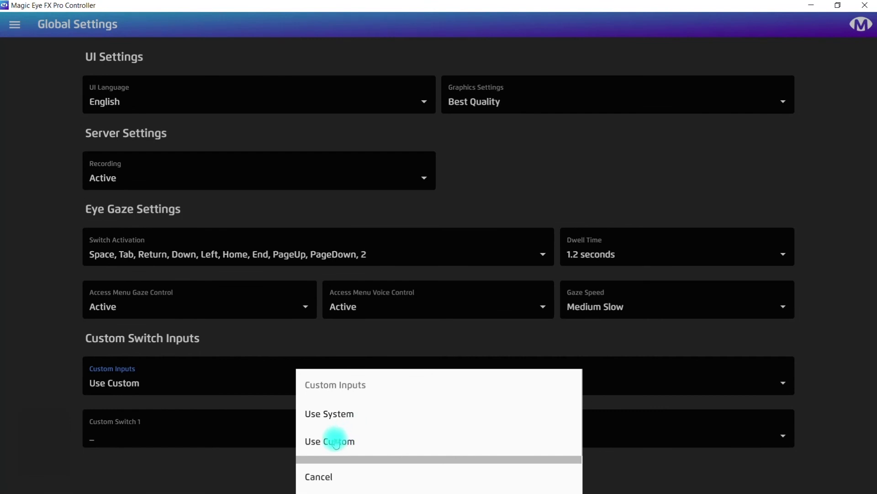
click(313, 413)
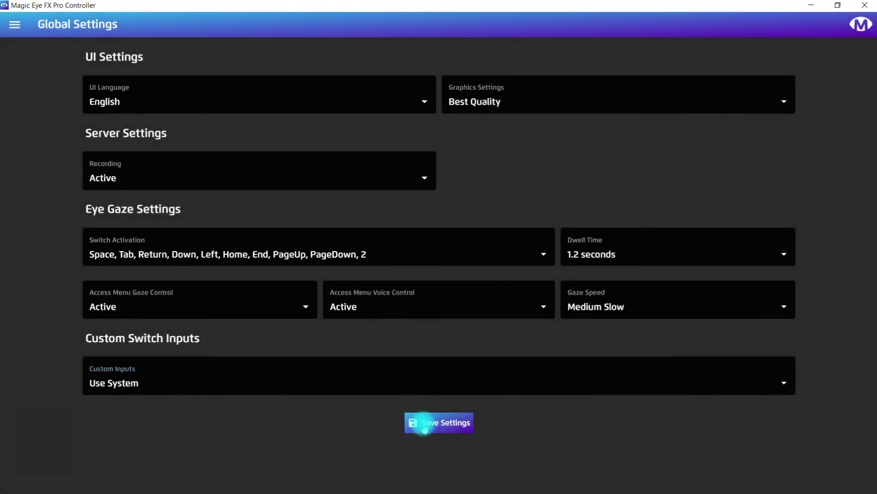
click(423, 421)
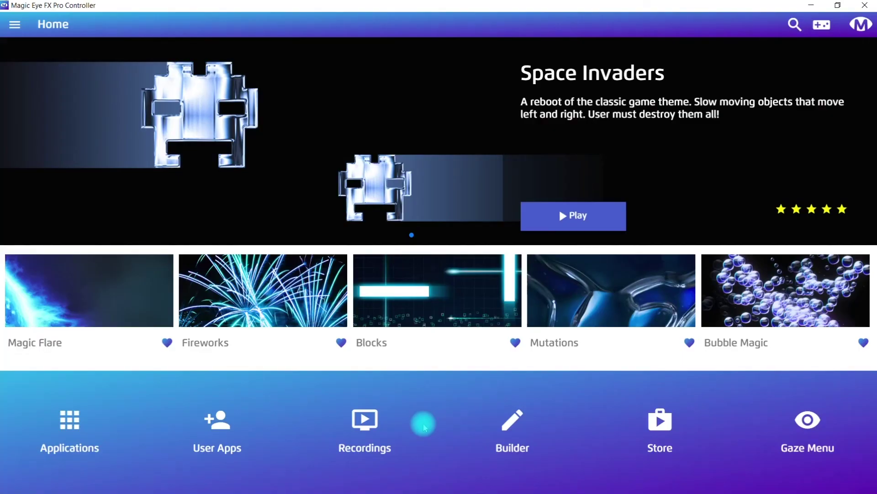
Open the Connect Device page to view the QR code for connecting a device
click(15, 24)
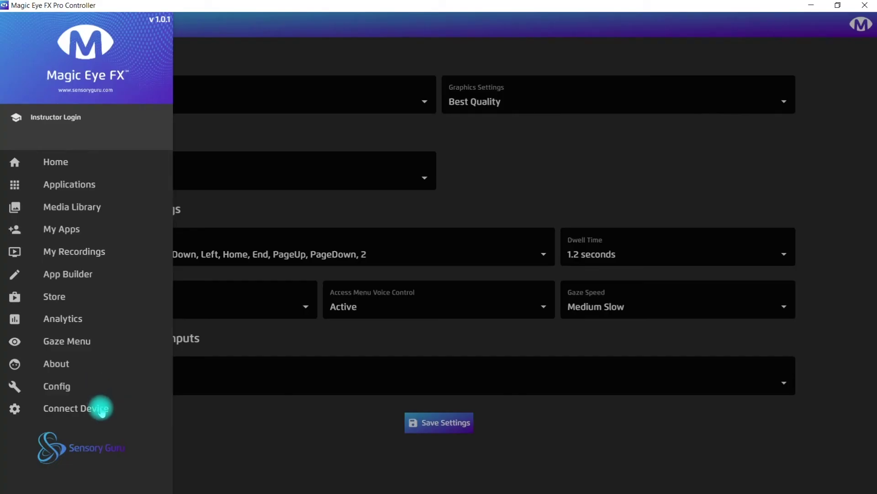
click(102, 409)
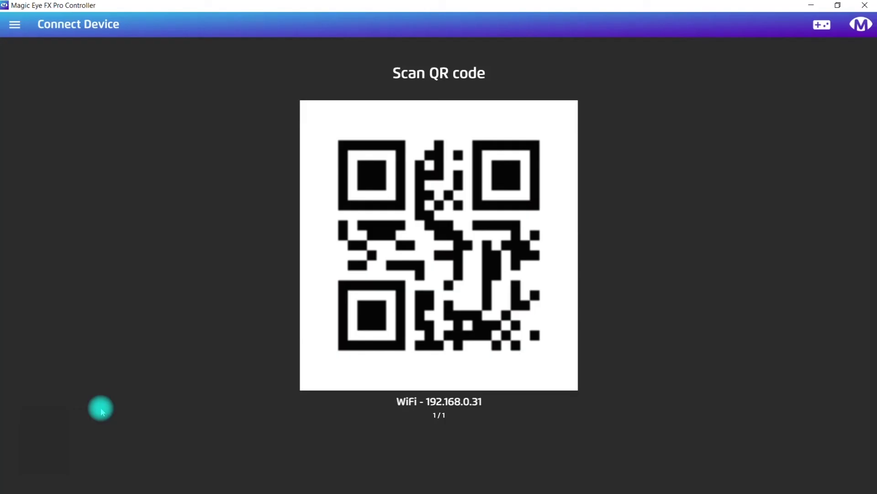